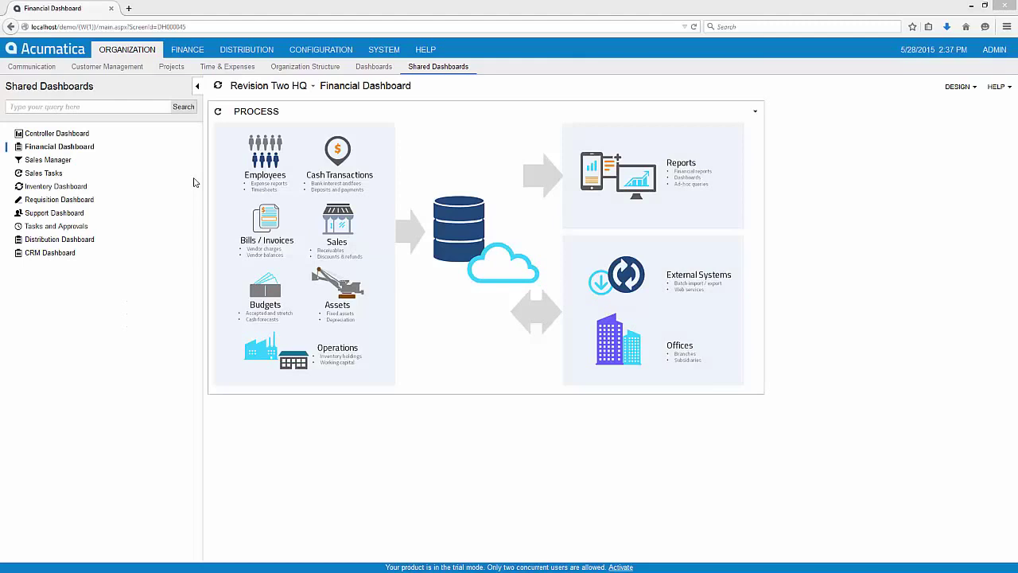
- Export the March 2013 account details for checking account 10200 to Excel, then bring up Bank File - mar2013
left_click(187, 51)
left_click(50, 329)
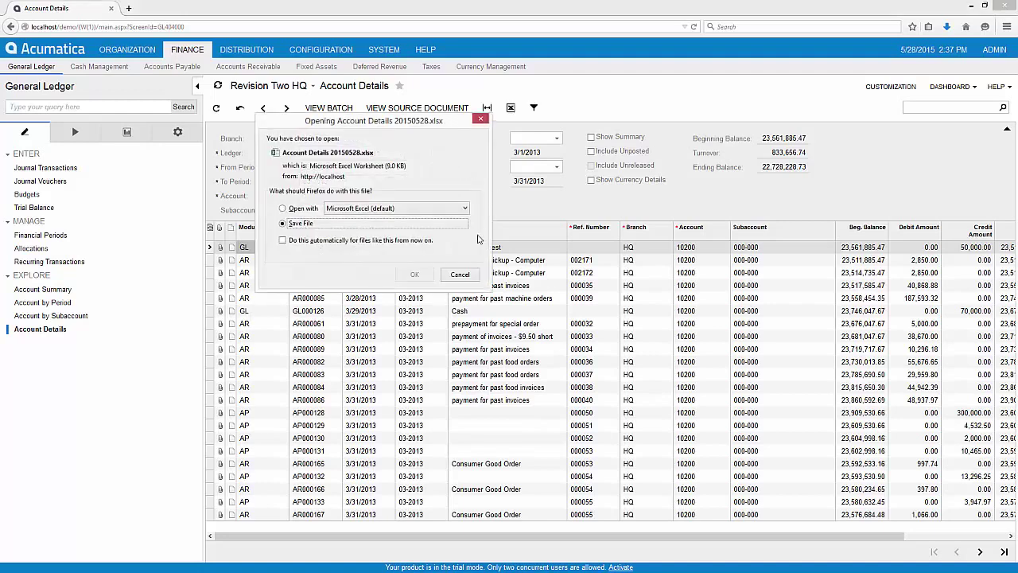
left_click(422, 275)
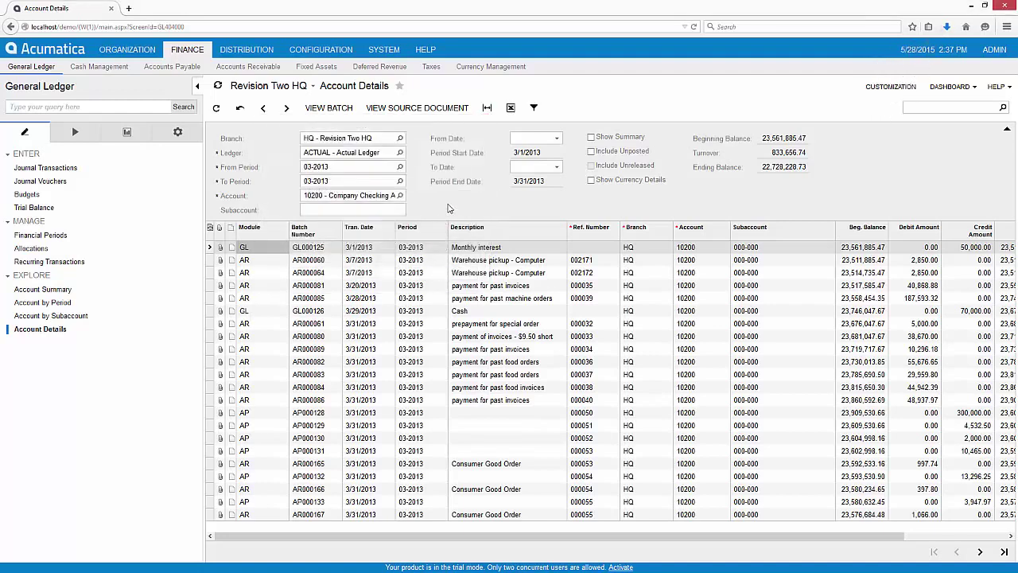
key("alt+Tab")
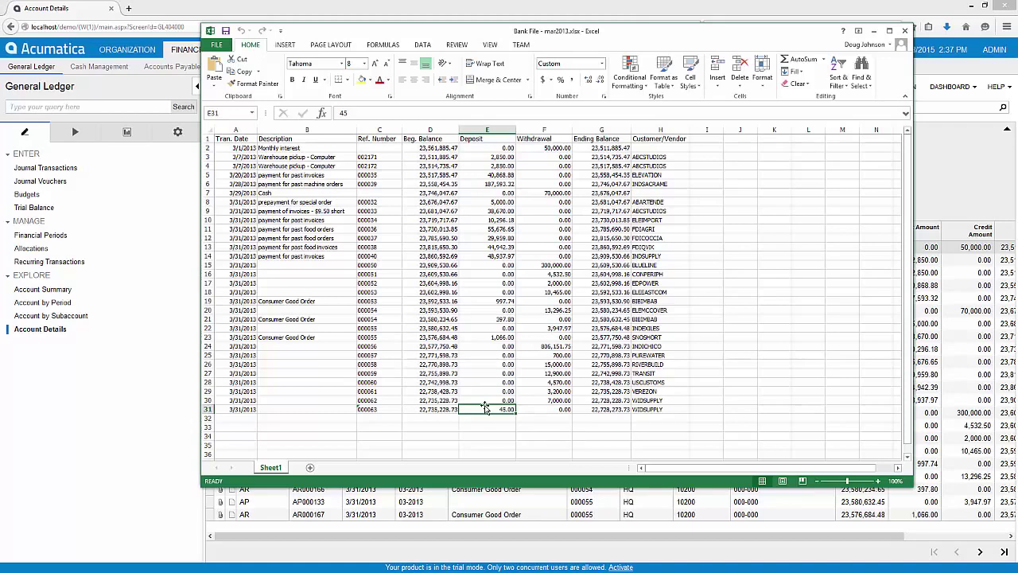
- Check the statement's 22,728,273.73 ending balance in Notepad, then return to Acumatica's Cash Management
key("alt+Tab")
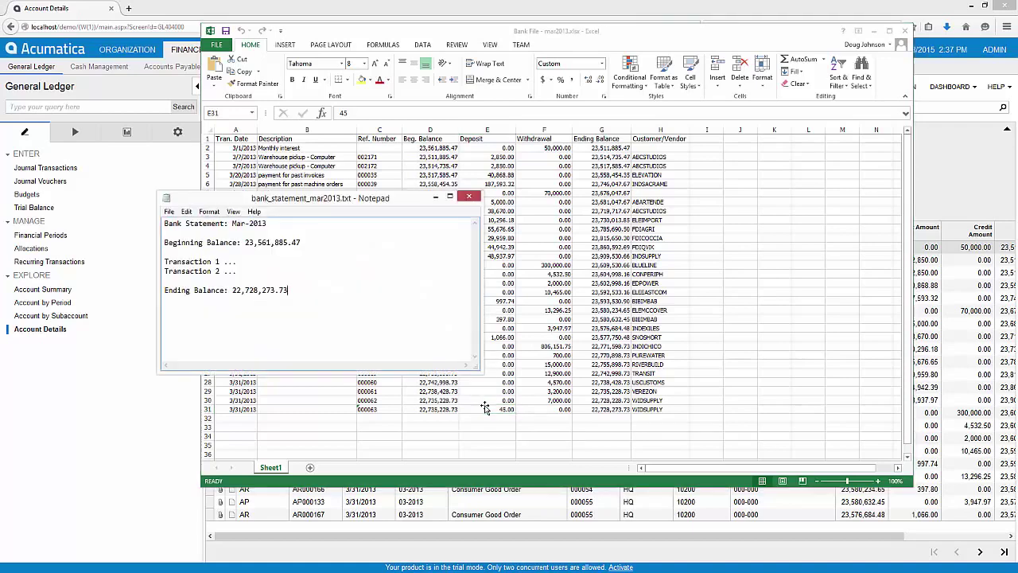
left_click_drag(233, 290, 288, 299)
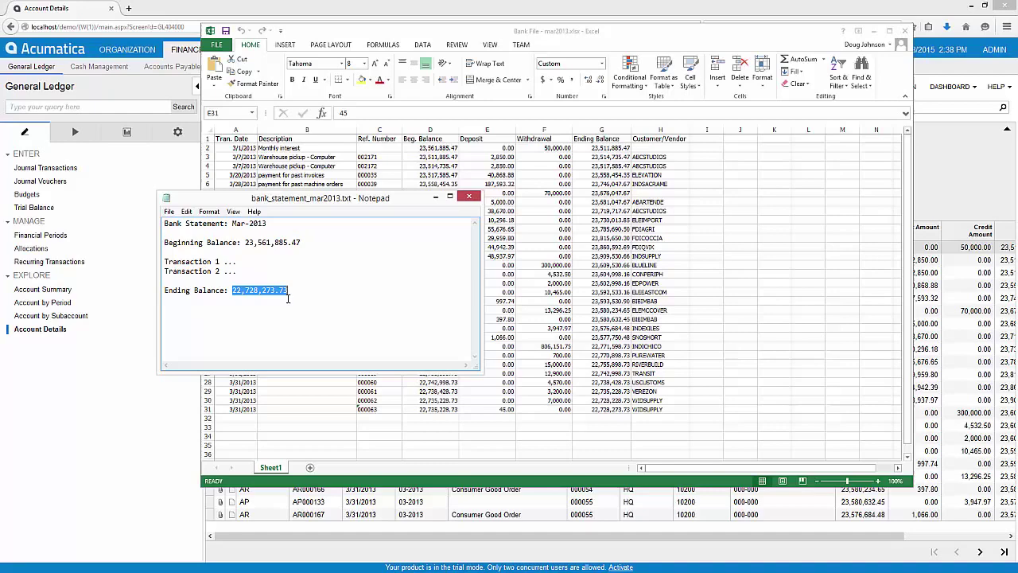
left_click(104, 69)
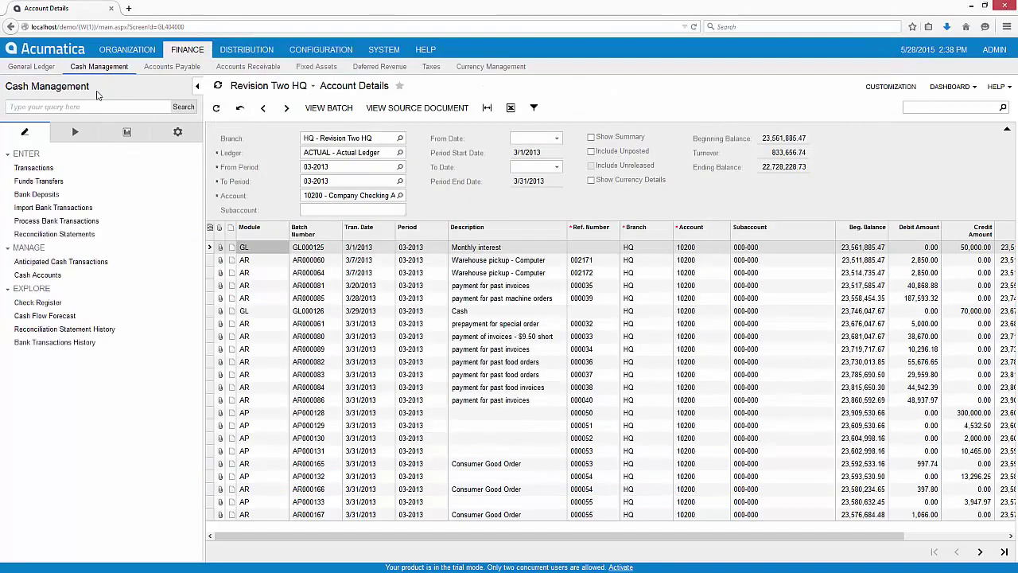
- Import Bank File - mar2013.xlsx into statement 000003 for account 10200, mapping its columns, and save
left_click(56, 209)
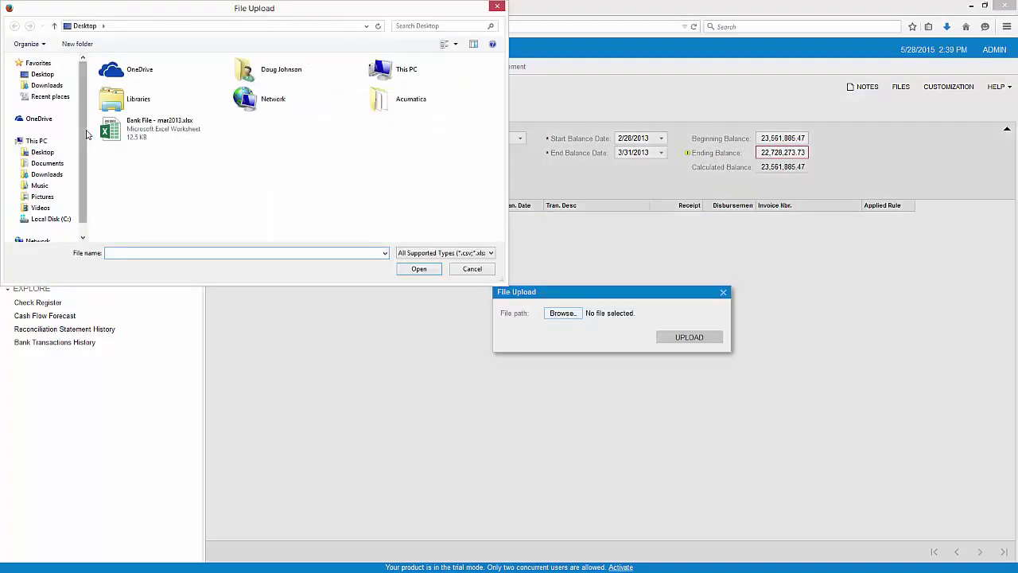
double_click(175, 187)
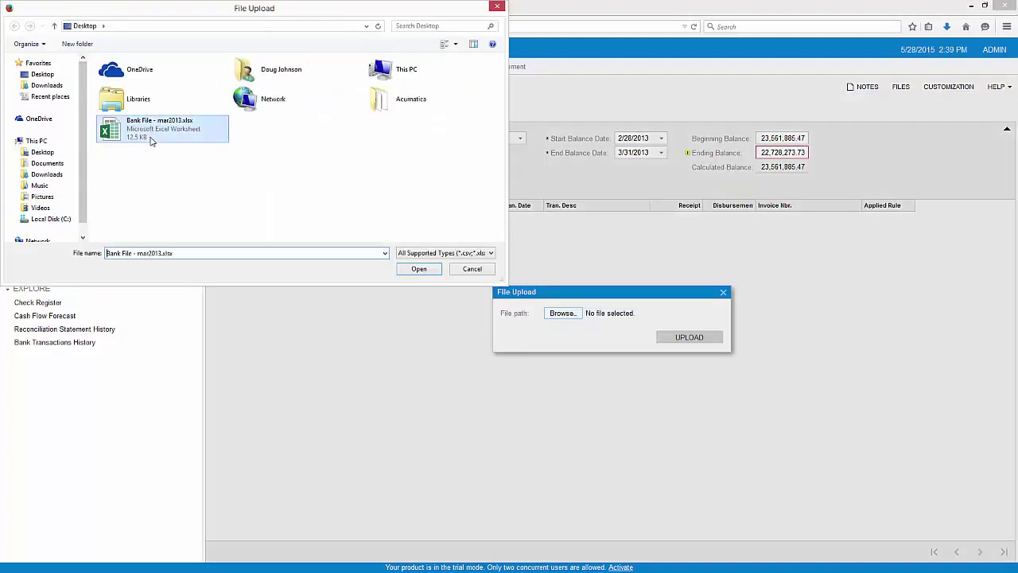
left_click(663, 341)
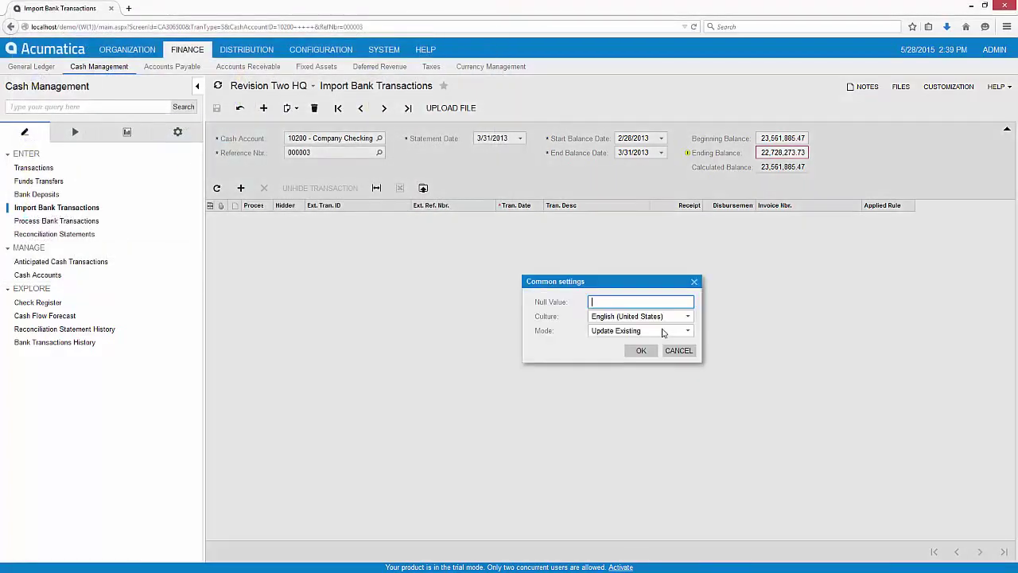
left_click(644, 351)
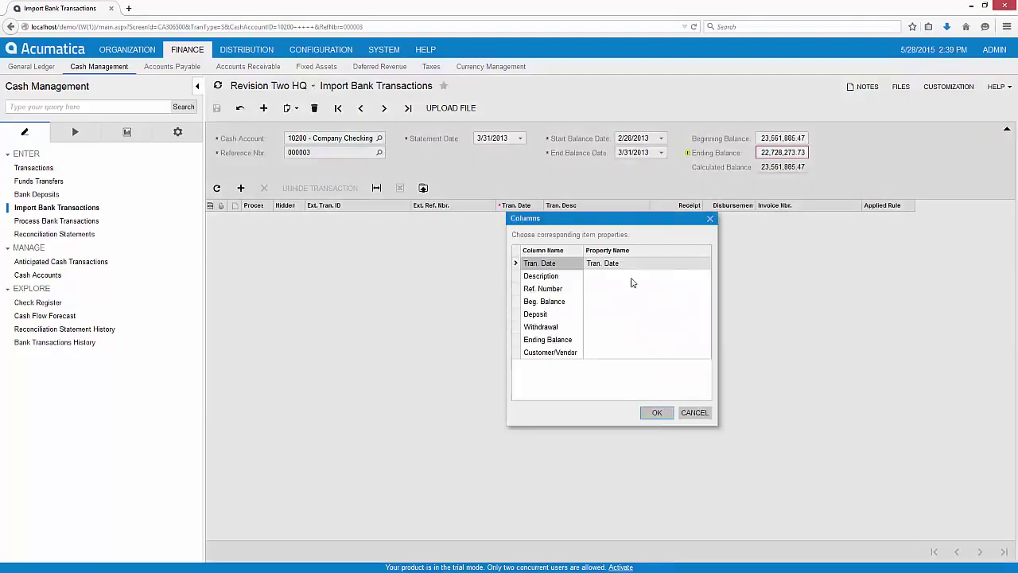
left_click(633, 282)
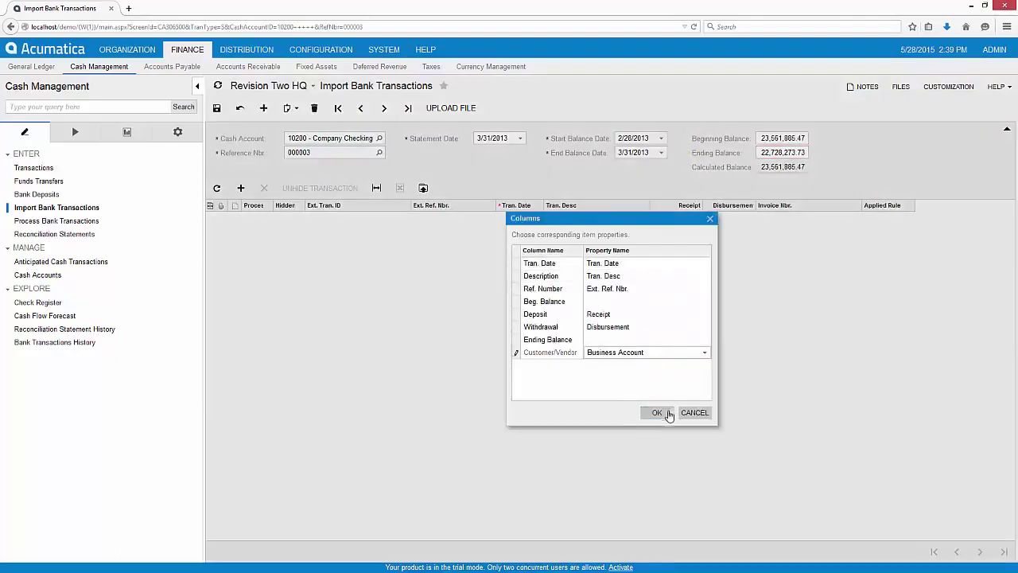
left_click(654, 413)
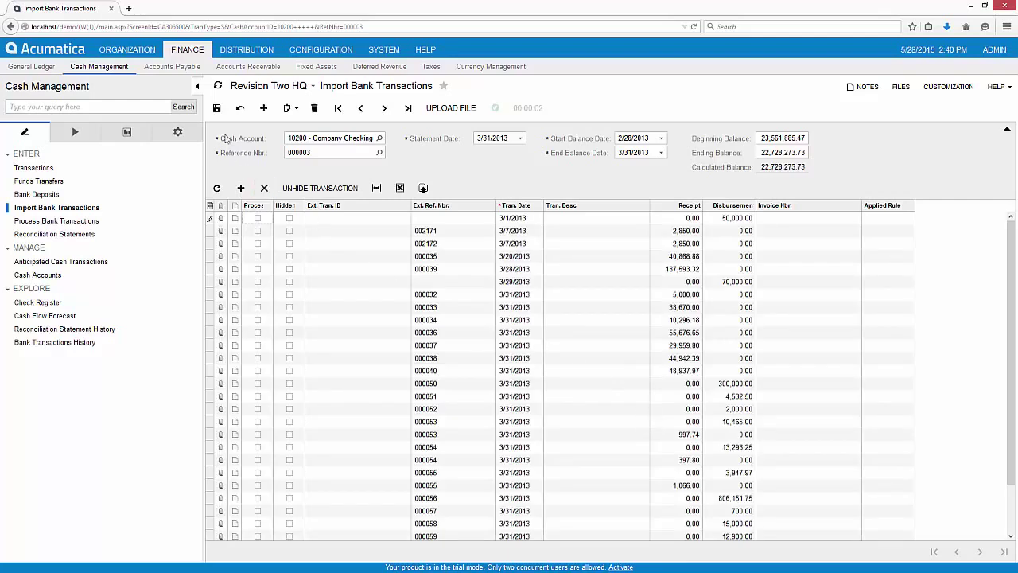
left_click(217, 107)
- For cash account 10200, match the 3/1 50,000.00 line and bank lines 002171 and 002172 to existing documents
left_click(96, 222)
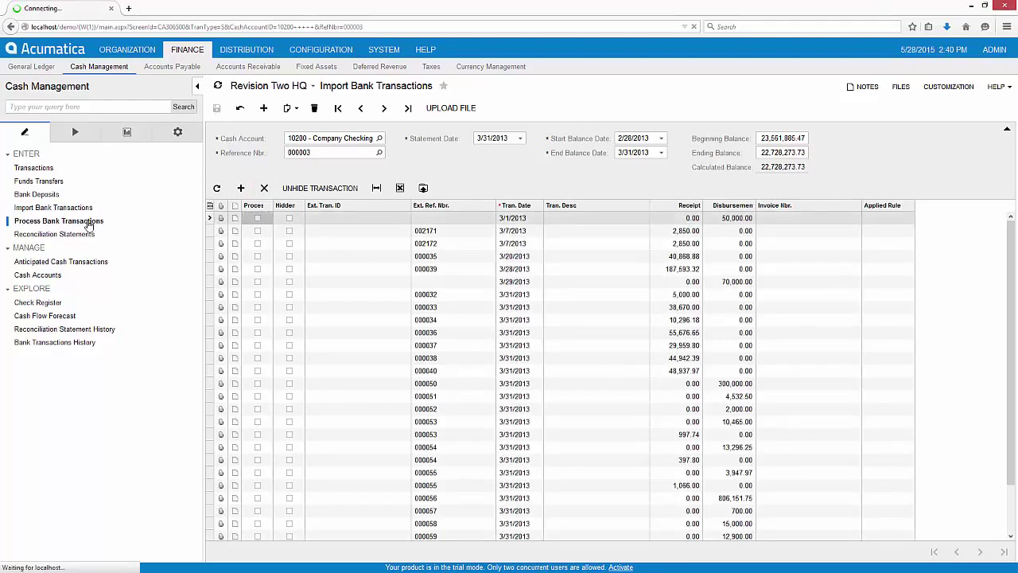
left_click(401, 139)
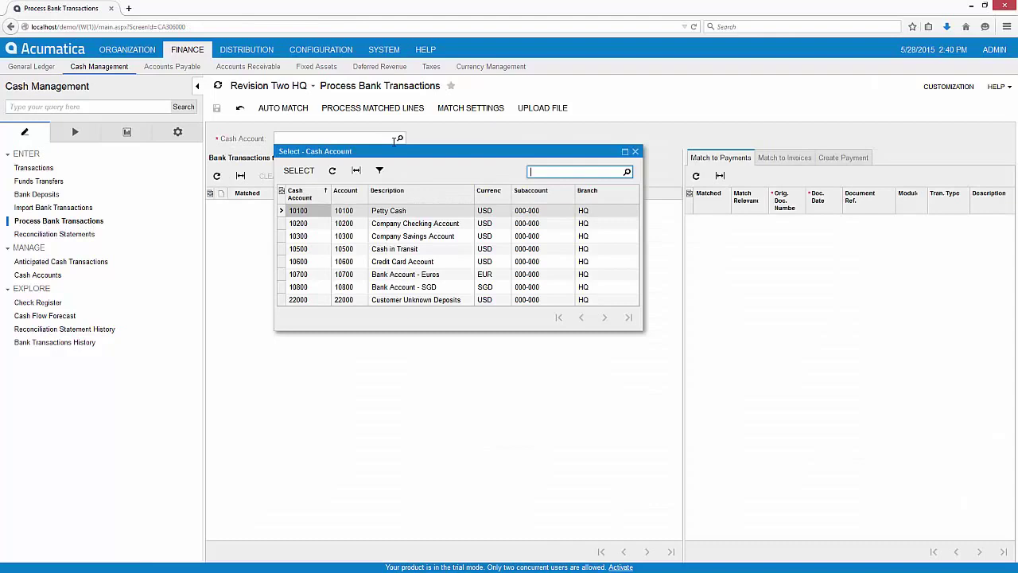
double_click(310, 223)
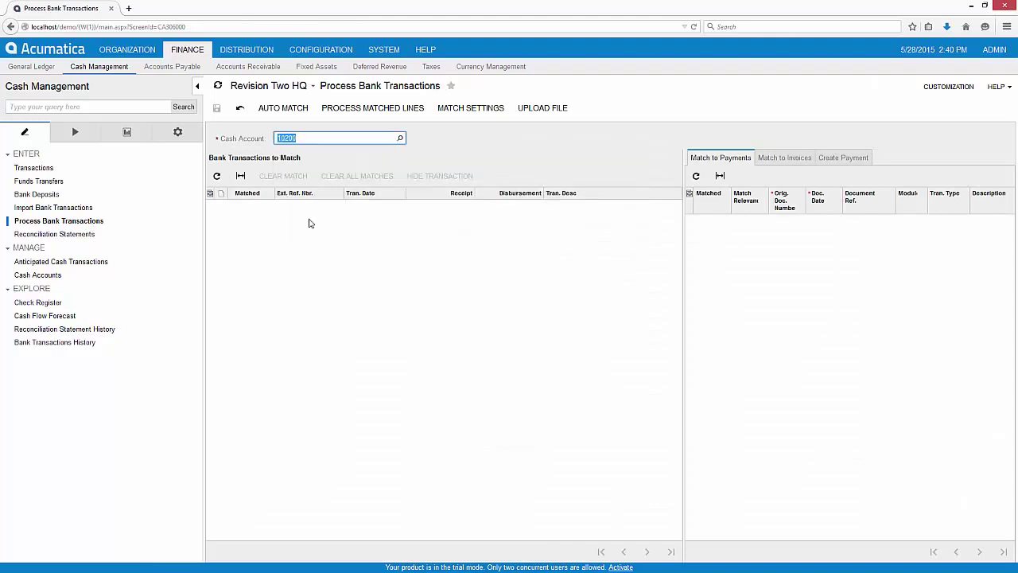
left_click(450, 207)
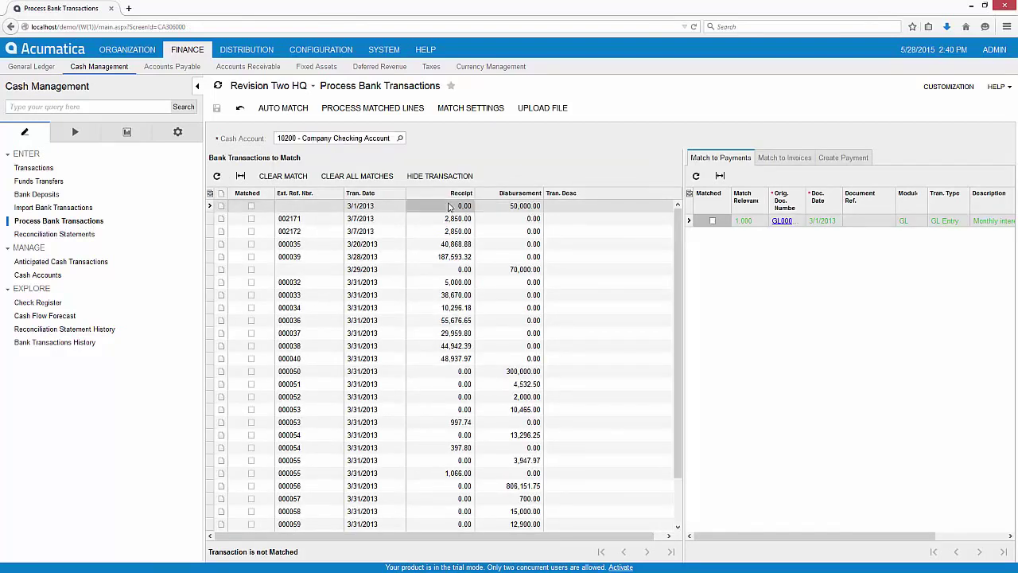
left_click(713, 221)
left_click(574, 219)
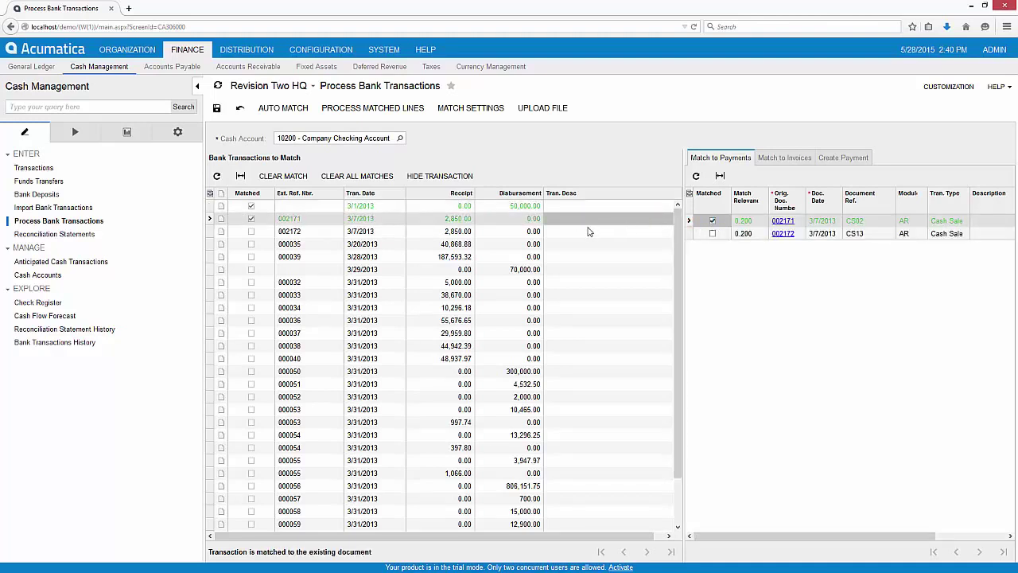
left_click(713, 221)
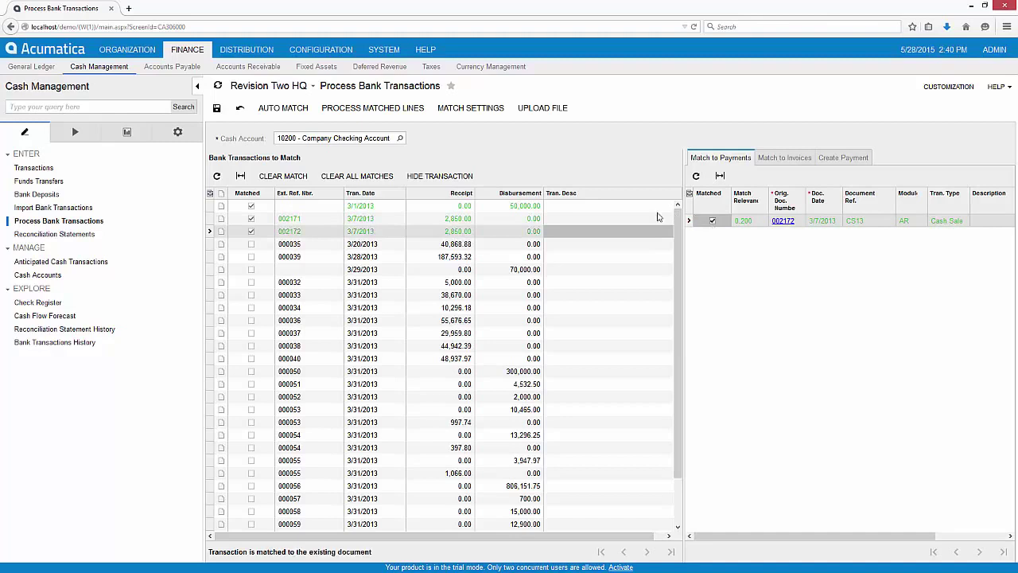
- Save the manual matches, auto-match the remaining bank lines, and select the unmatched 45.00 line 000063
left_click(217, 108)
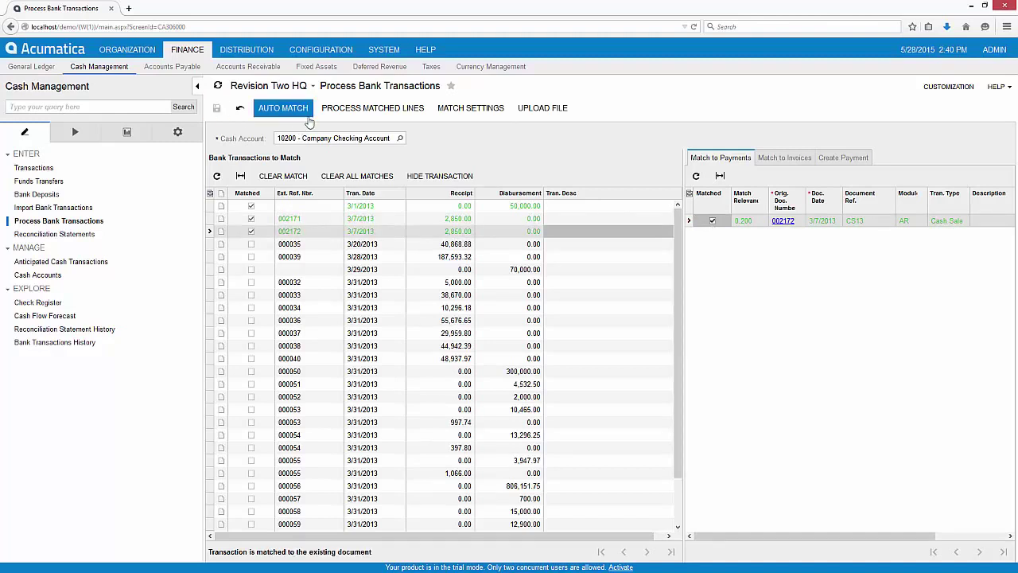
left_click(461, 113)
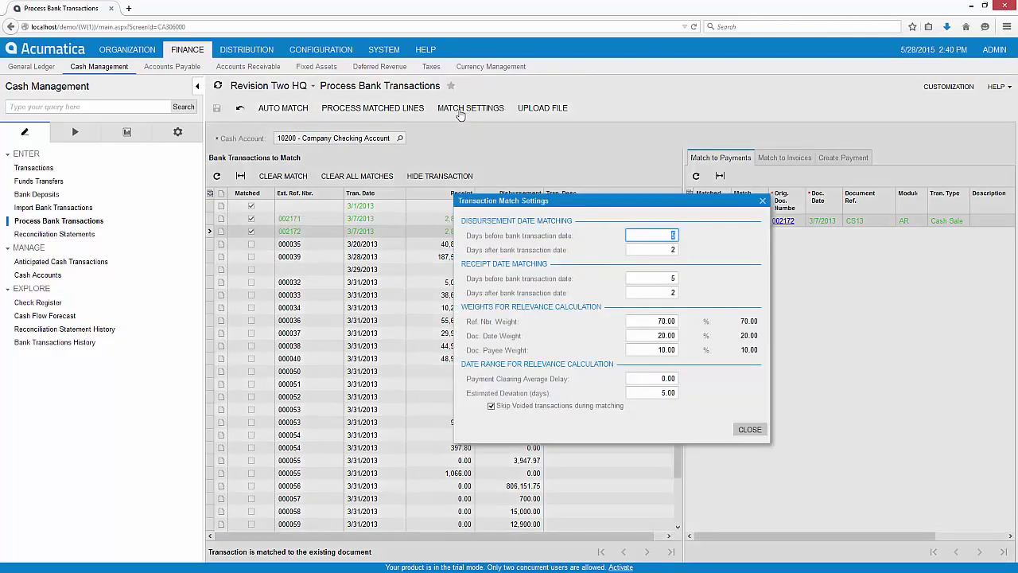
left_click(749, 430)
left_click(274, 108)
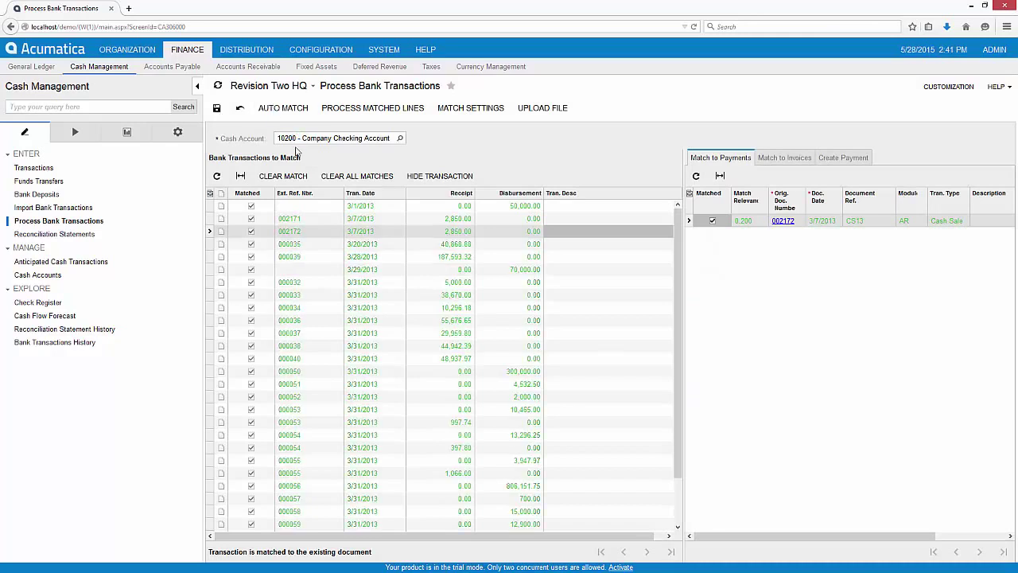
scroll(676, 302, "down", 2)
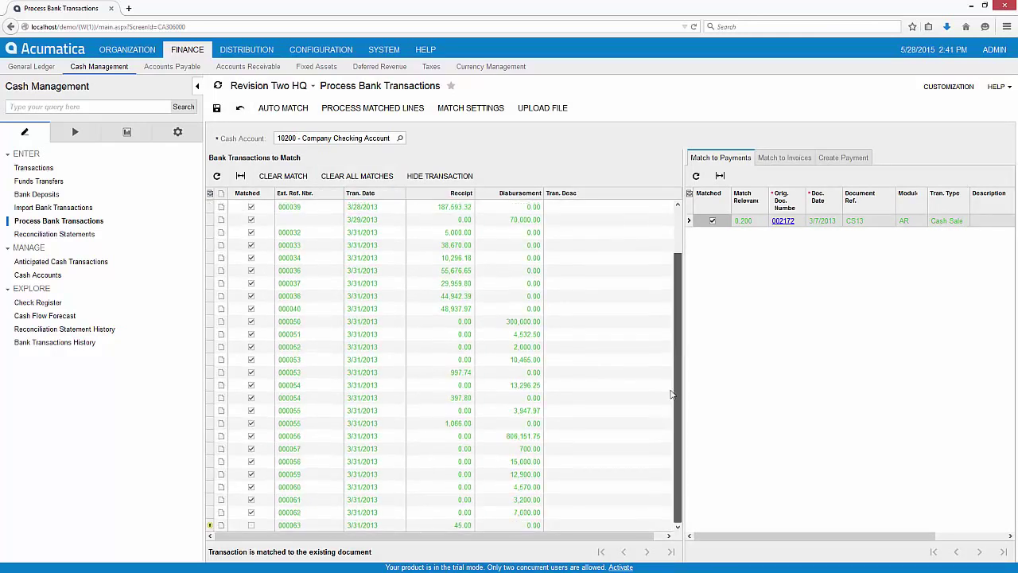
left_click(414, 526)
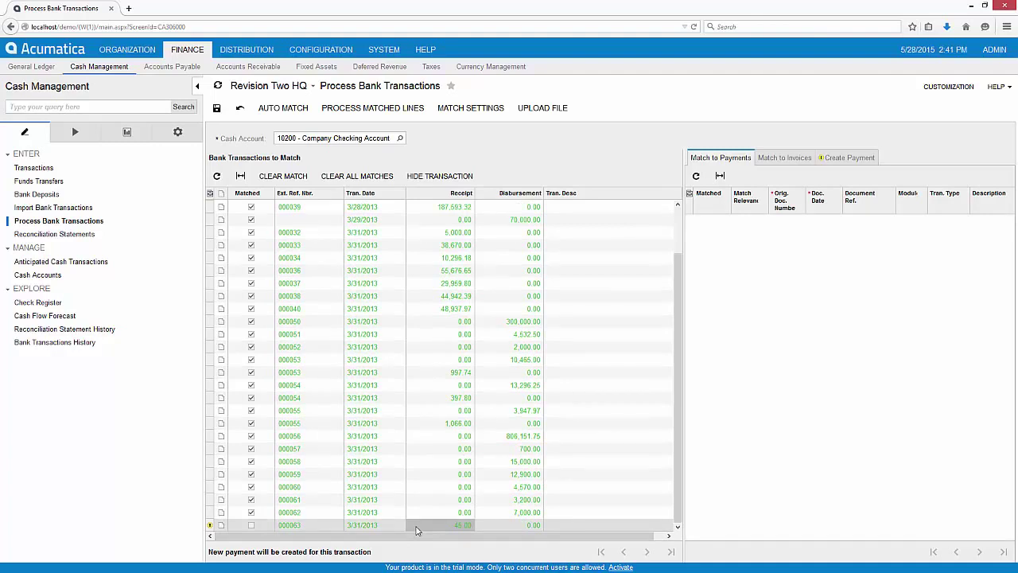
- Create a CA payment for line 000063 with entry type INTEREST and description 'Mar2015 interest'
left_click(845, 158)
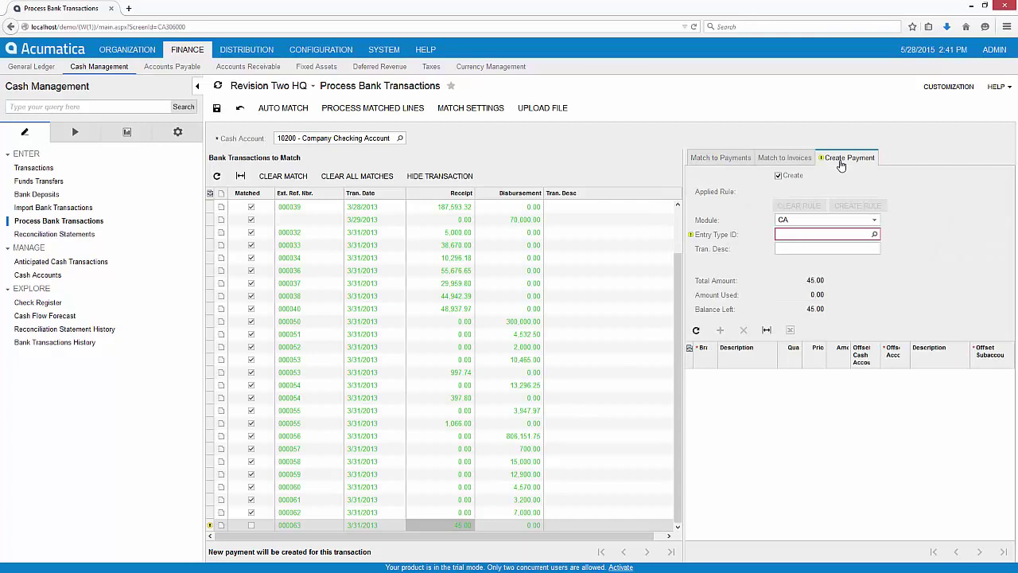
left_click(874, 221)
left_click(831, 233)
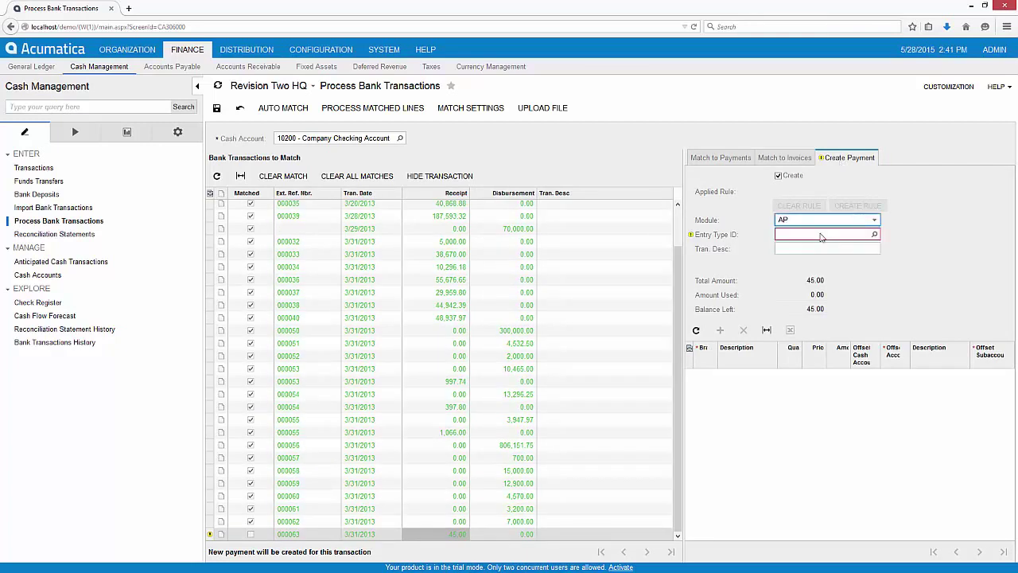
left_click(871, 222)
left_click(828, 243)
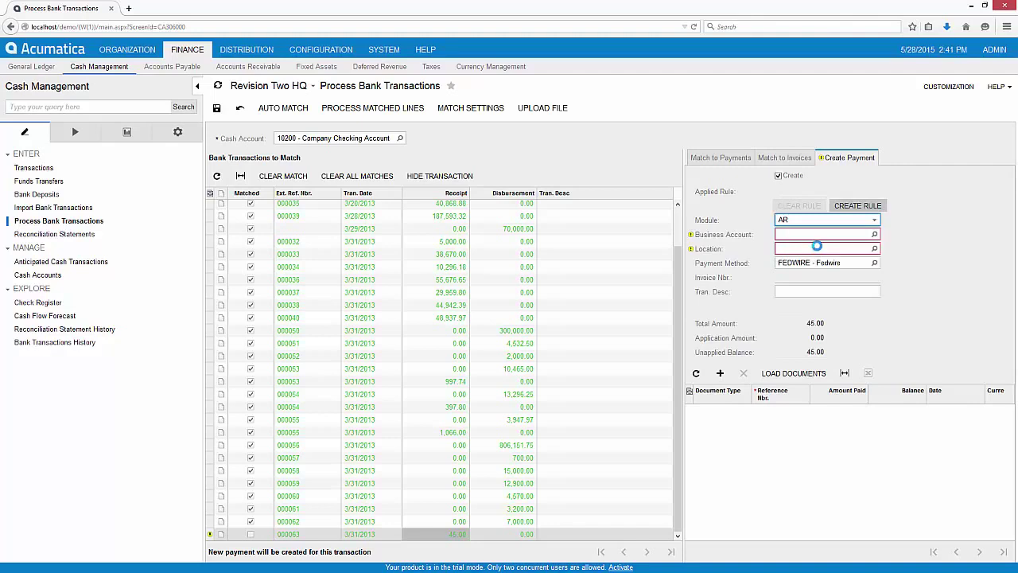
left_click(873, 222)
left_click(806, 255)
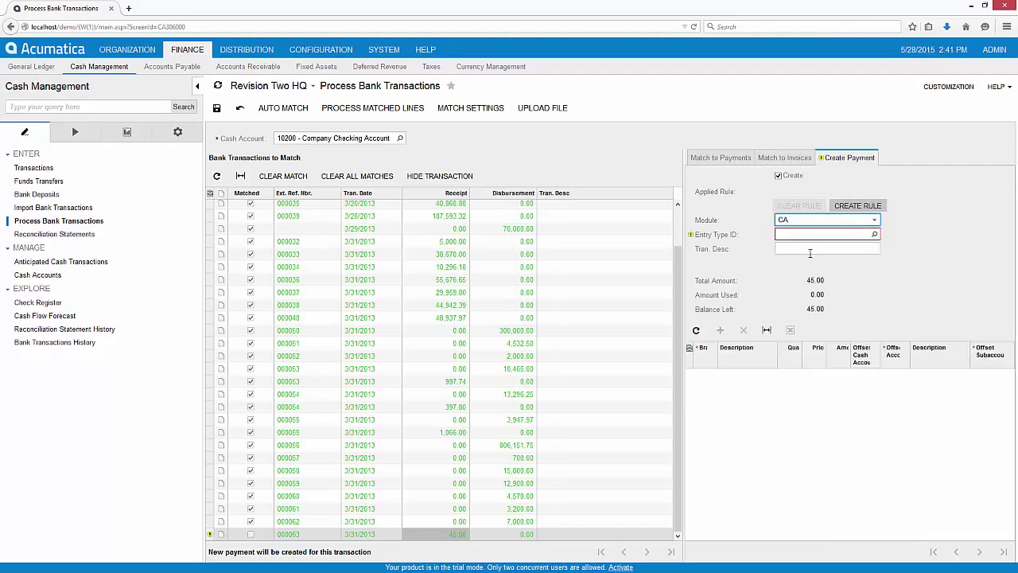
left_click(874, 233)
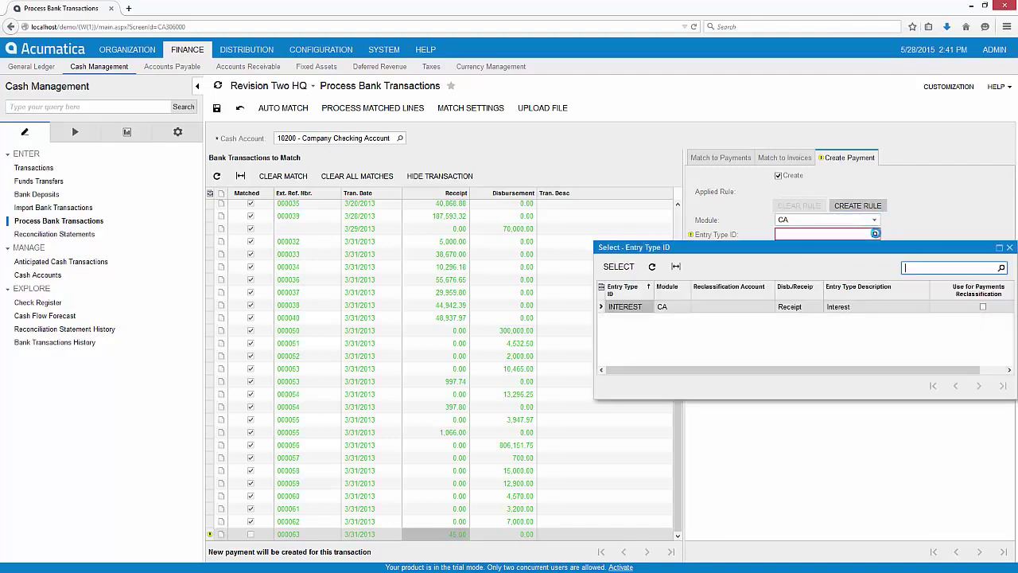
double_click(626, 307)
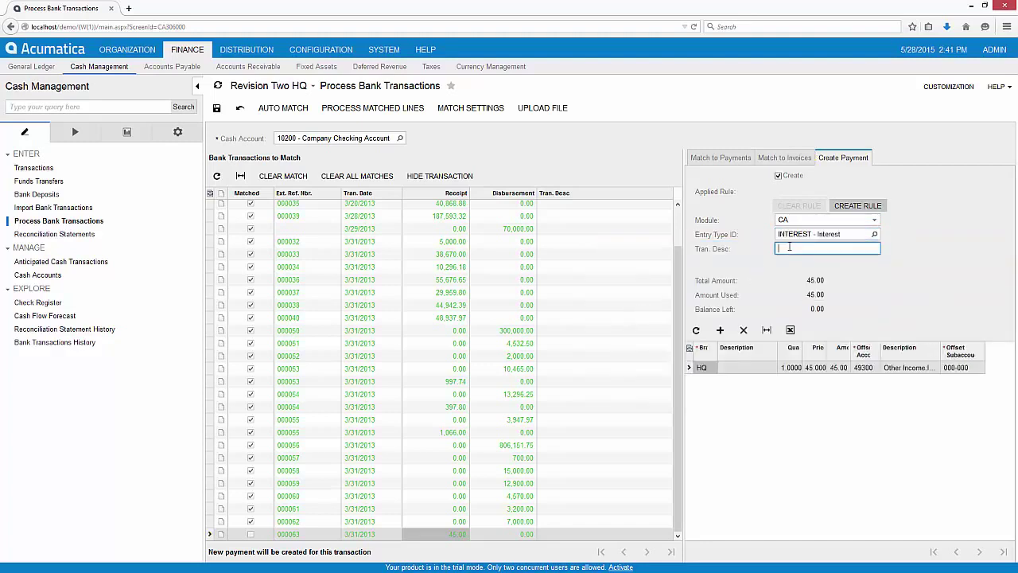
type("Mar2015 interest")
left_click(756, 368)
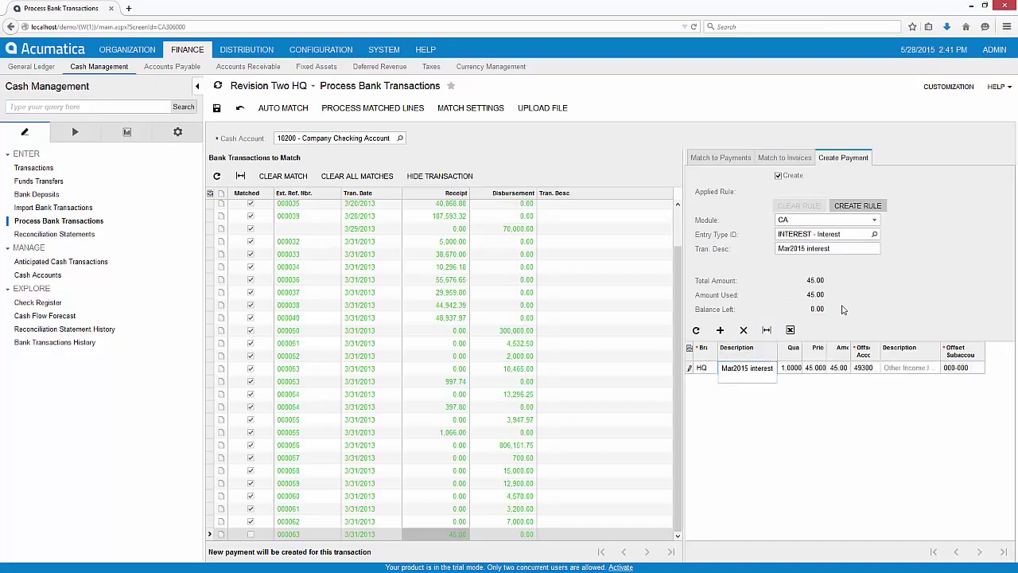
- Save the interest payment and process all matched bank lines, reviewing the closed-period 03-2013 error
left_click(216, 107)
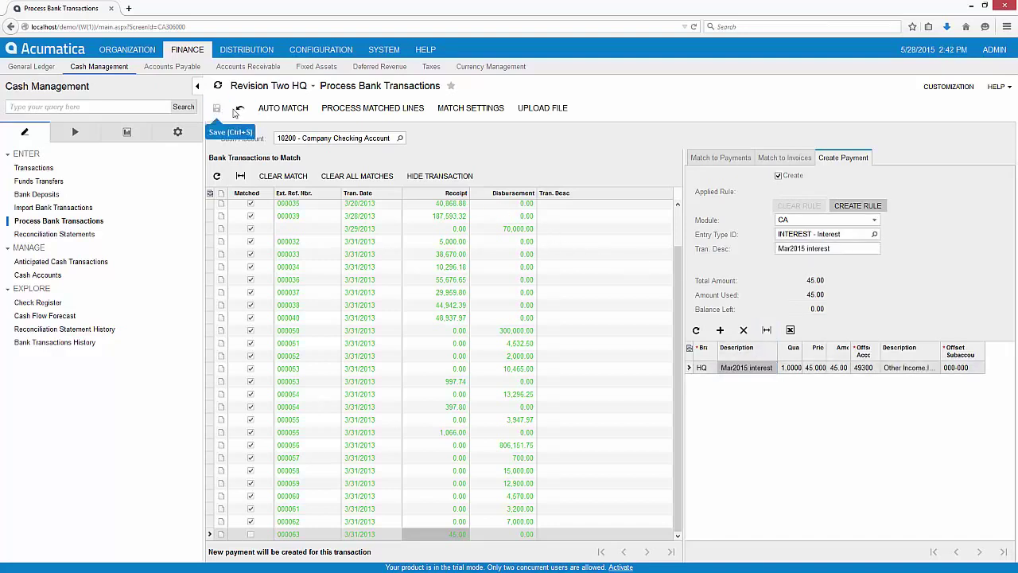
left_click(348, 109)
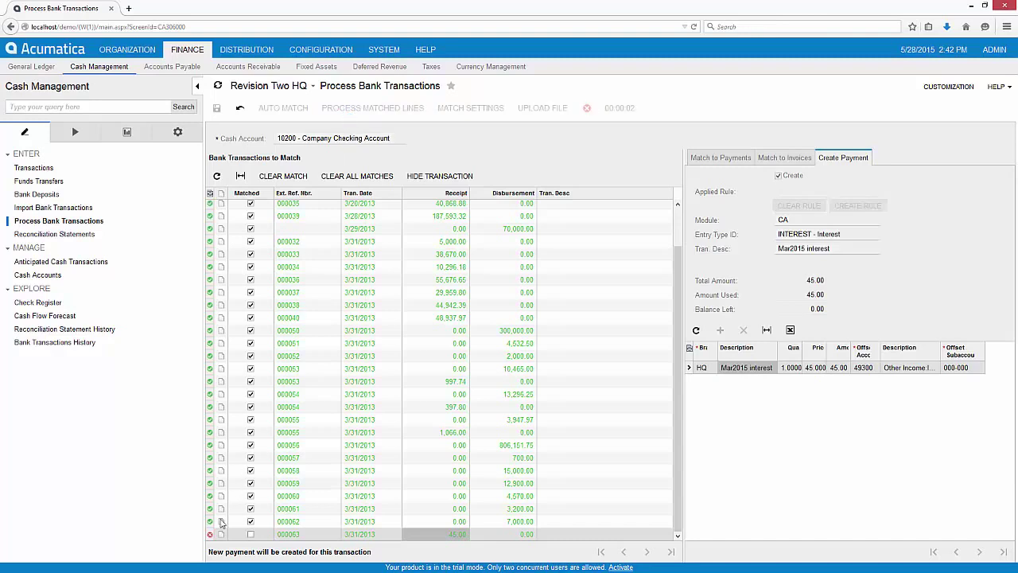
mouse_move(214, 538)
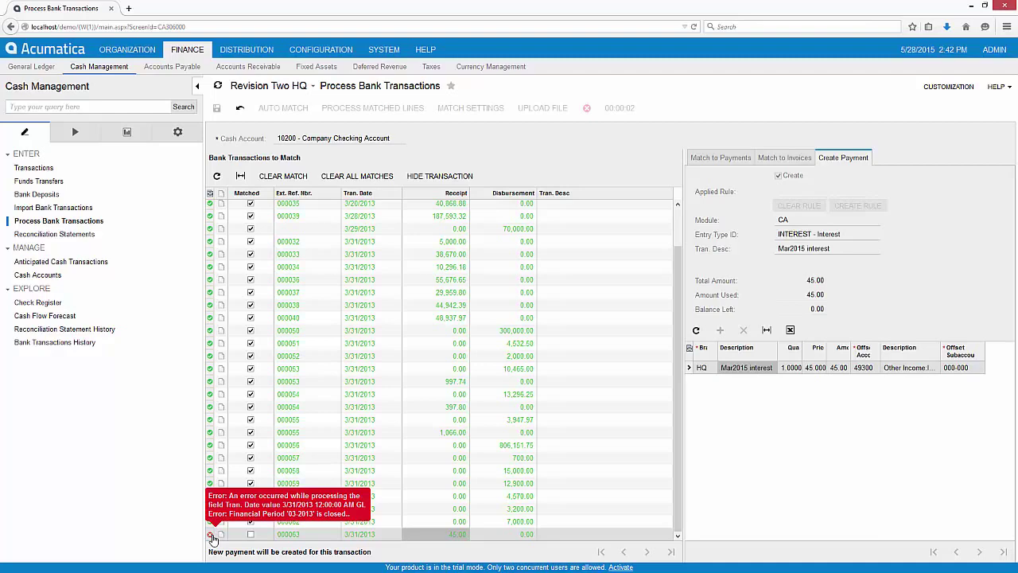
- Check General Ledger Preferences, then reselect cash account 10200 in Process Bank Transactions
left_click(32, 67)
left_click(173, 139)
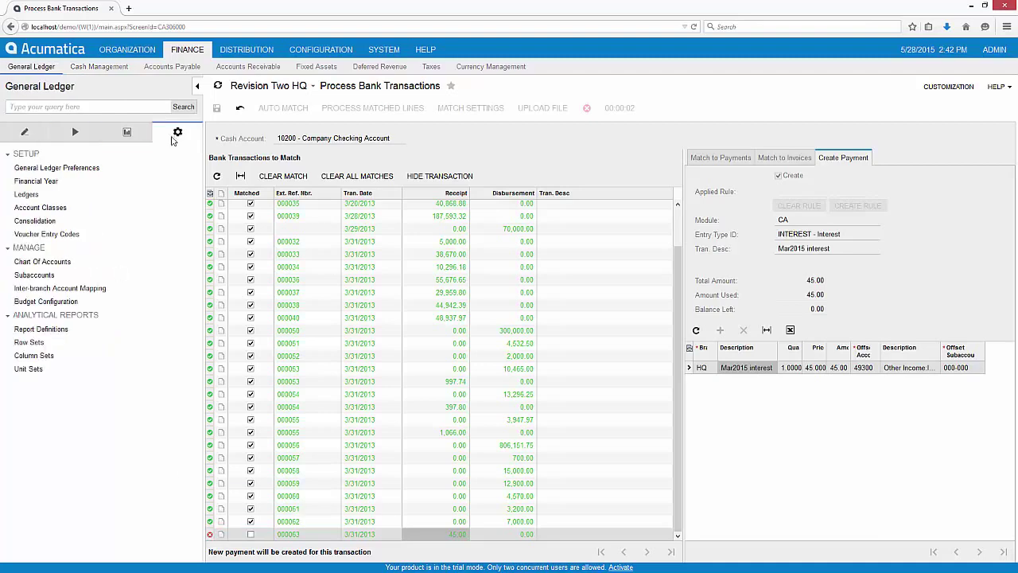
left_click(60, 168)
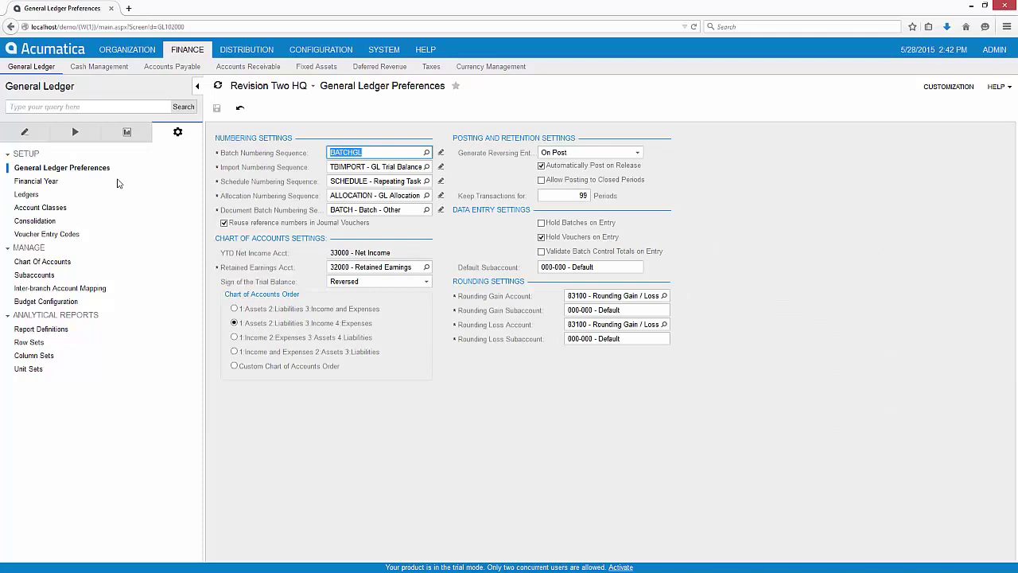
left_click(99, 67)
left_click(400, 138)
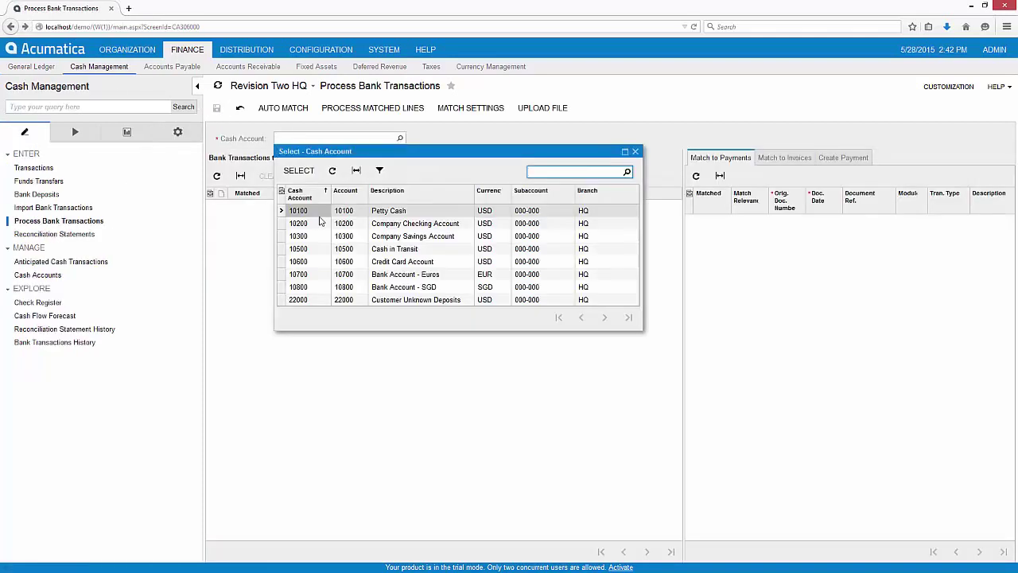
double_click(320, 223)
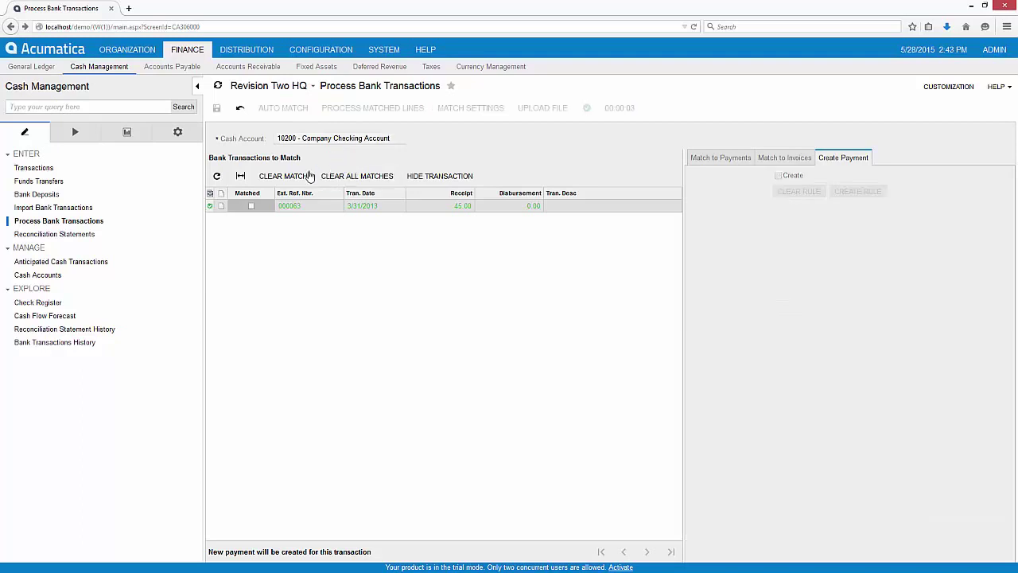
- Create a reconciliation statement for account 10200 dated 3/31/2015 with statement balance 22,728,273.73
left_click(78, 237)
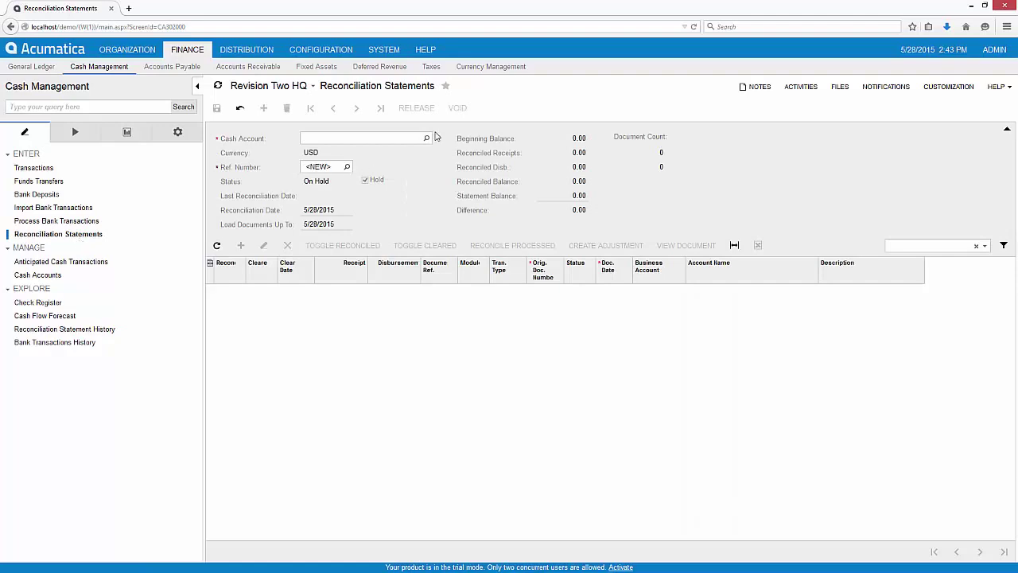
left_click(427, 138)
left_click(316, 210)
type("3/31/2015")
key("Tab")
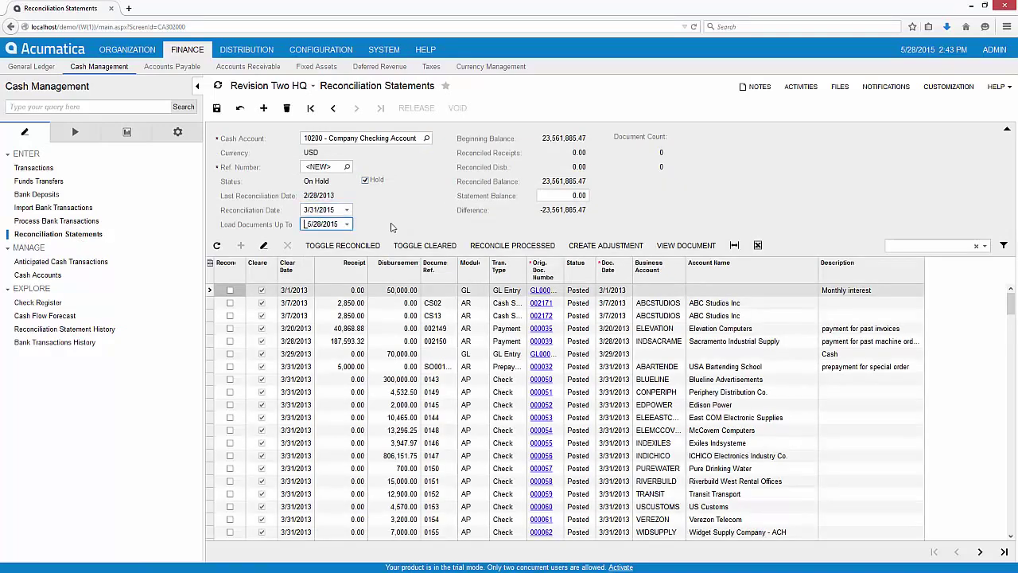
key("Tab")
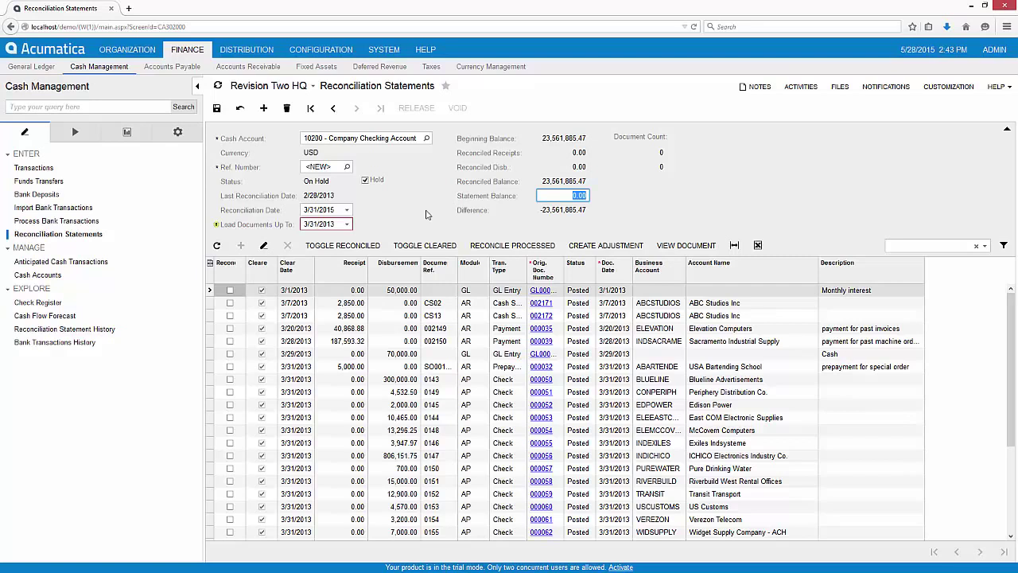
type("22728273.73")
key("Tab")
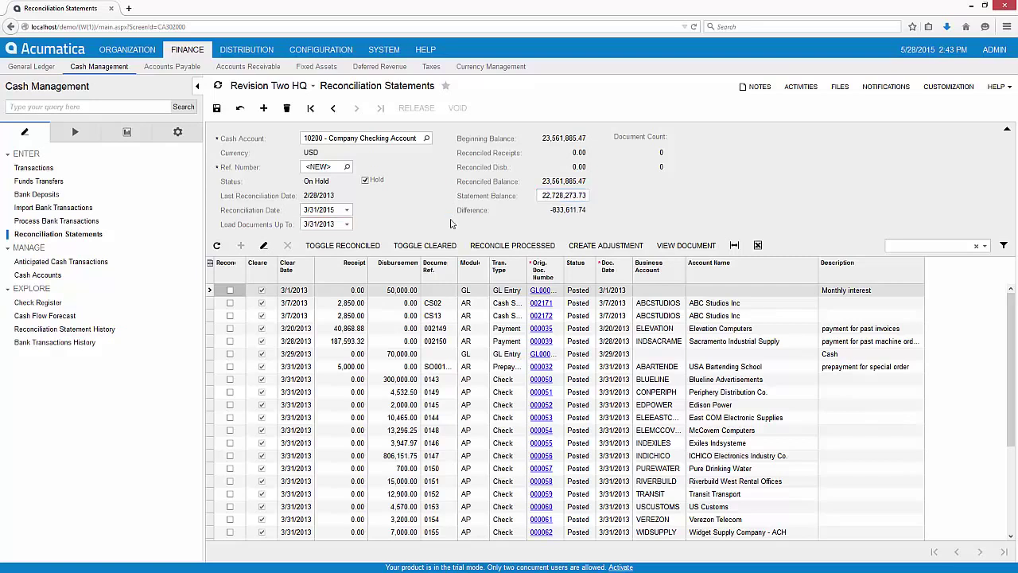
key("ctrl+s")
- Mark every document reconciled, take statement 000003 off hold, and release it
left_click(366, 248)
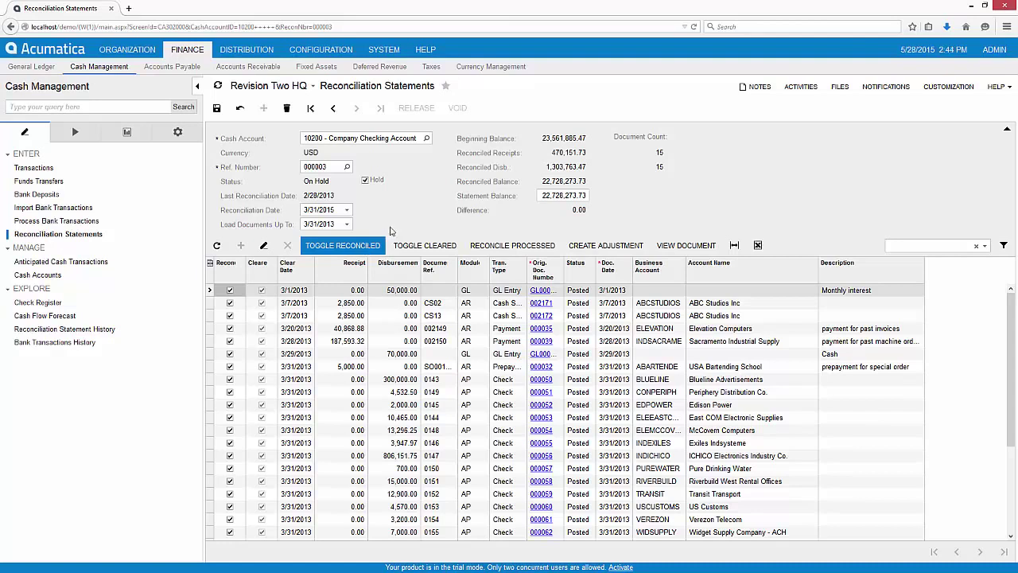
left_click(365, 181)
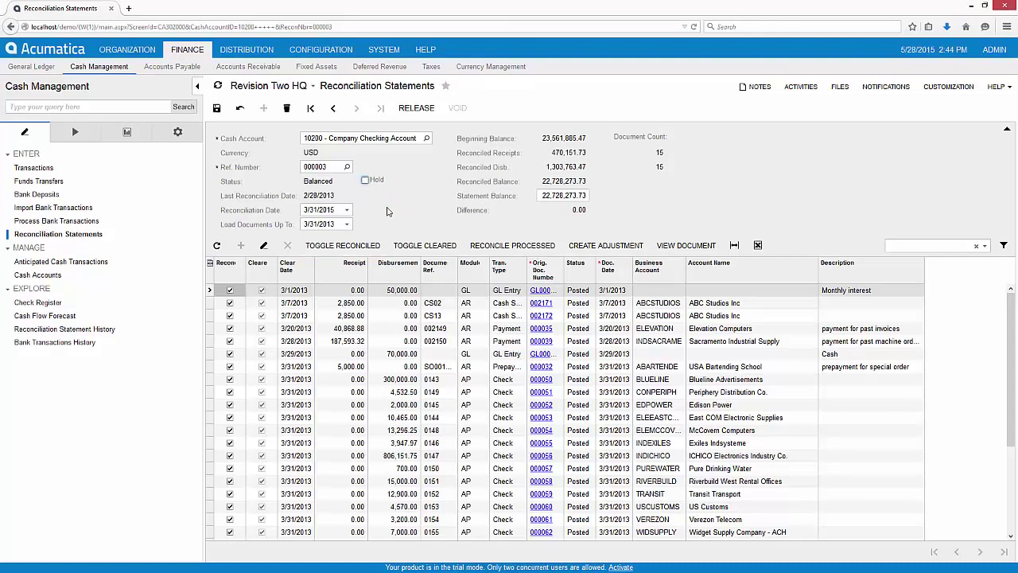
left_click(413, 108)
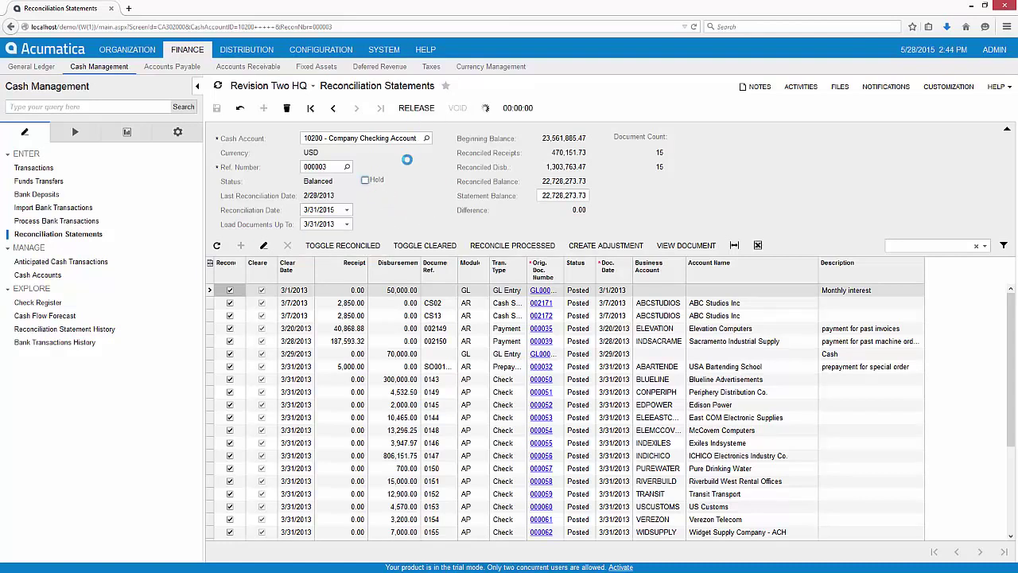